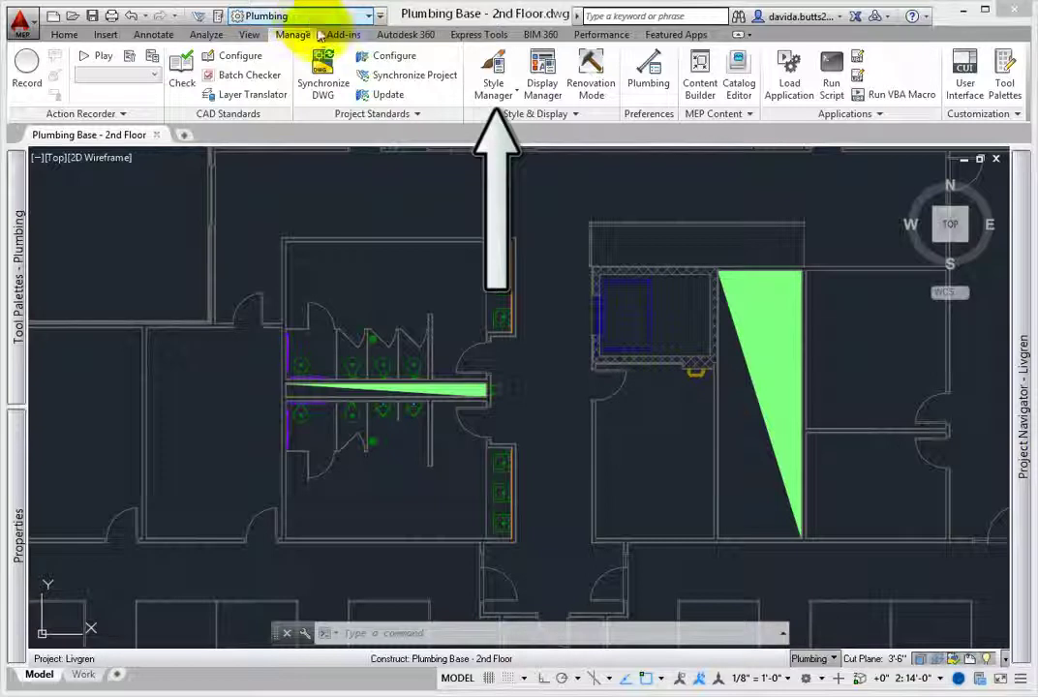
Open Style Manager and select Copper Tube - Type K under Plumbing Objects > Plumbing Line Styles.
left_click(493, 95)
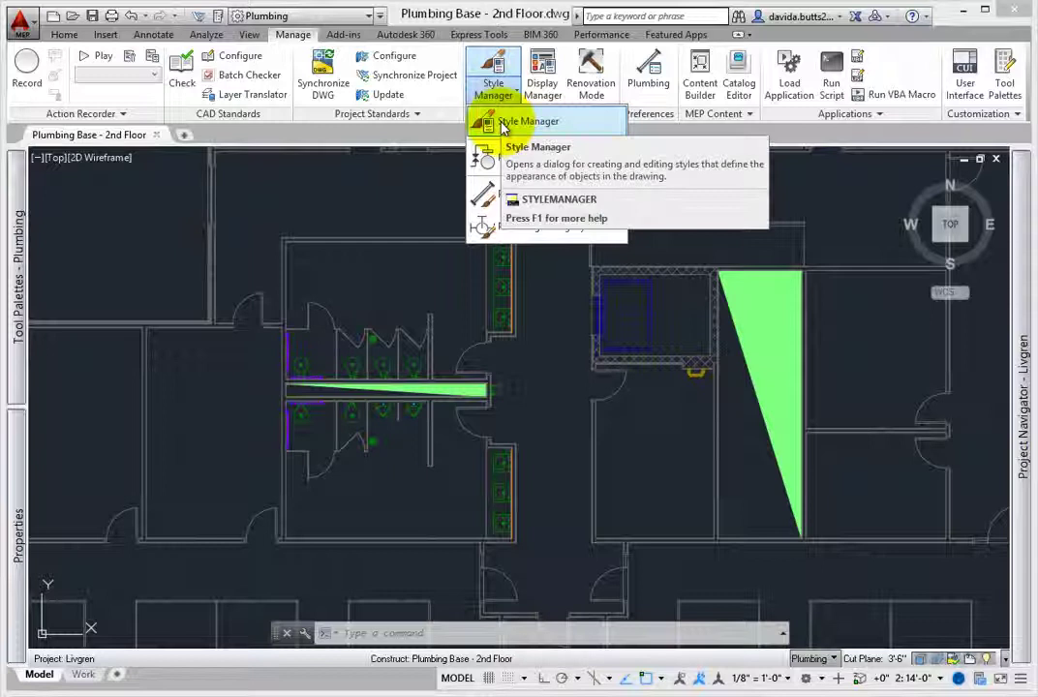
left_click(503, 124)
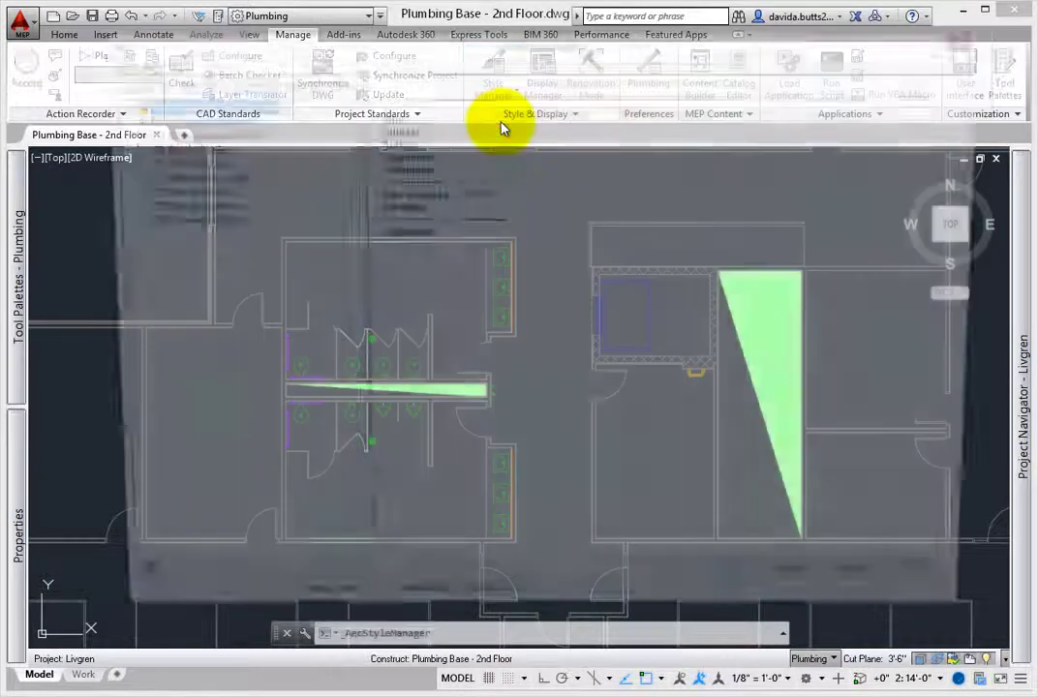
left_click(124, 206)
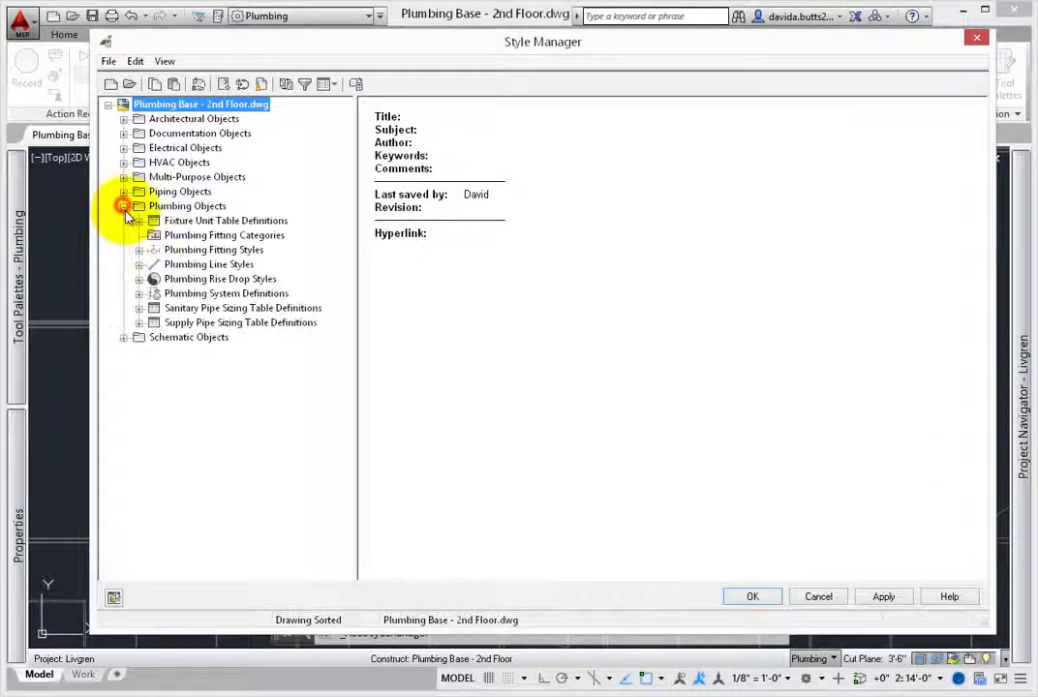
left_click(138, 265)
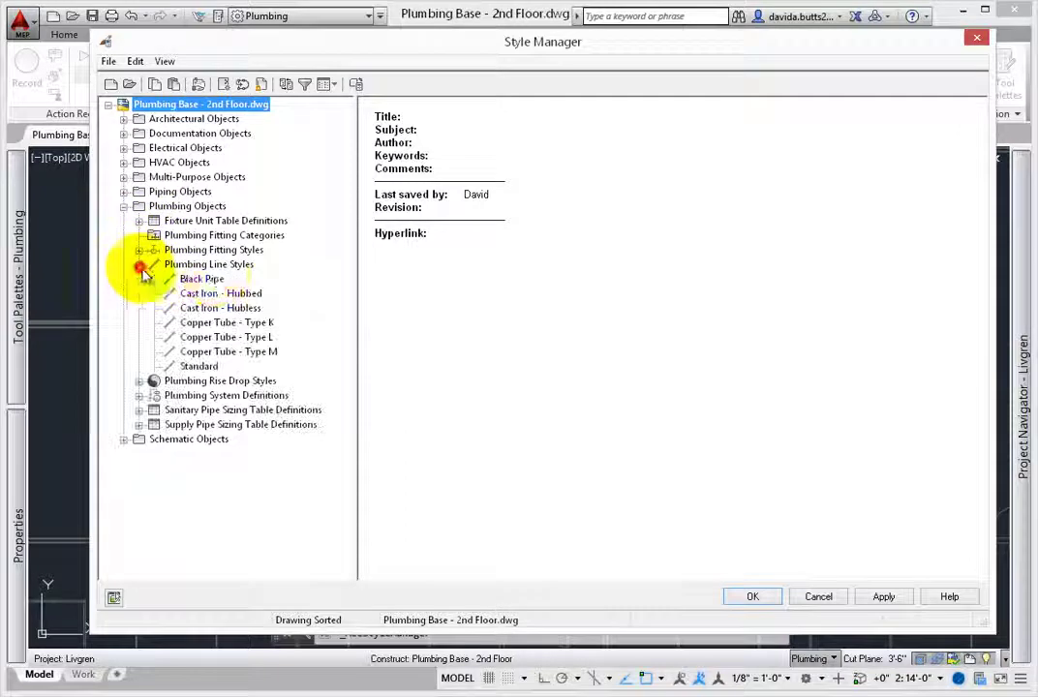
left_click(215, 265)
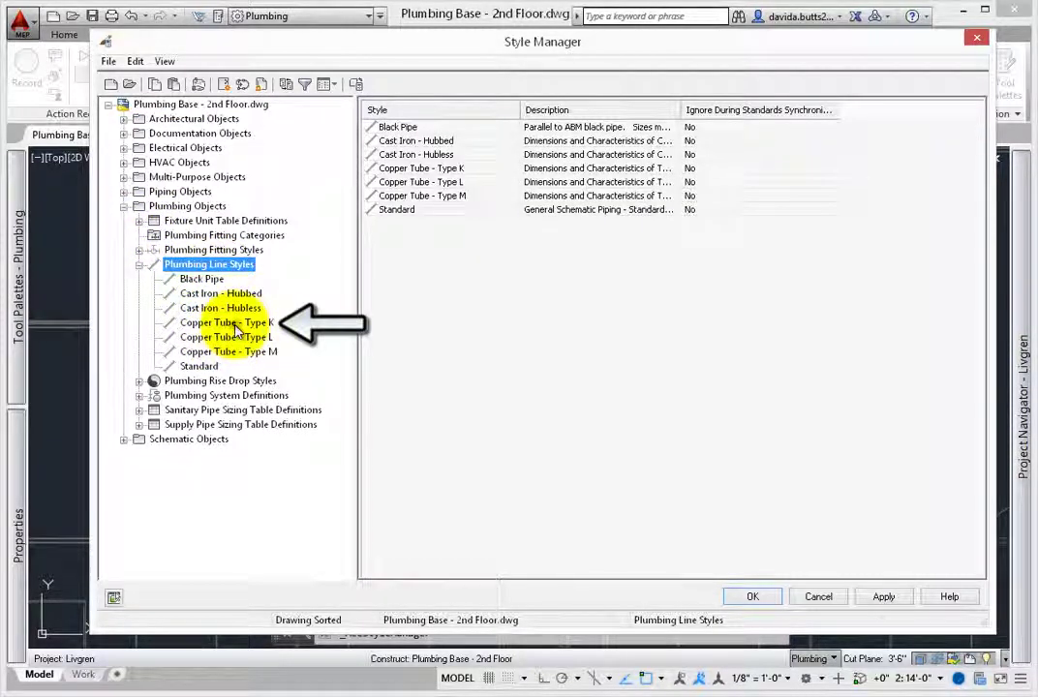
left_click(235, 324)
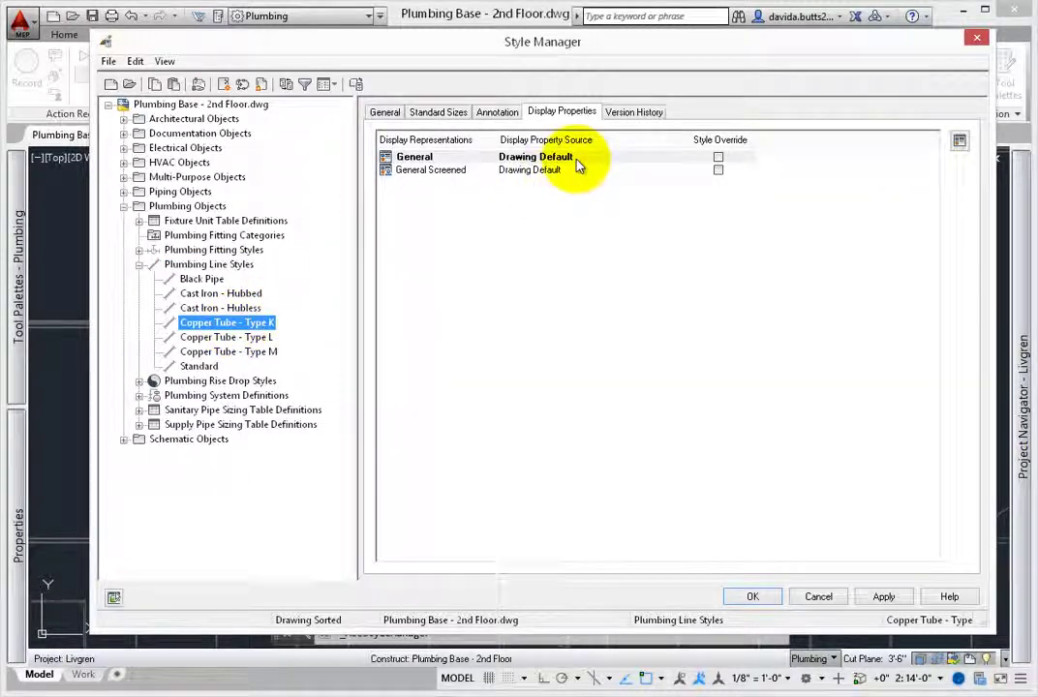
Review the Copper Tube - Type K standard nominal sizes and pipe crossing annotation settings.
left_click(434, 113)
left_click_drag(515, 167, 516, 232)
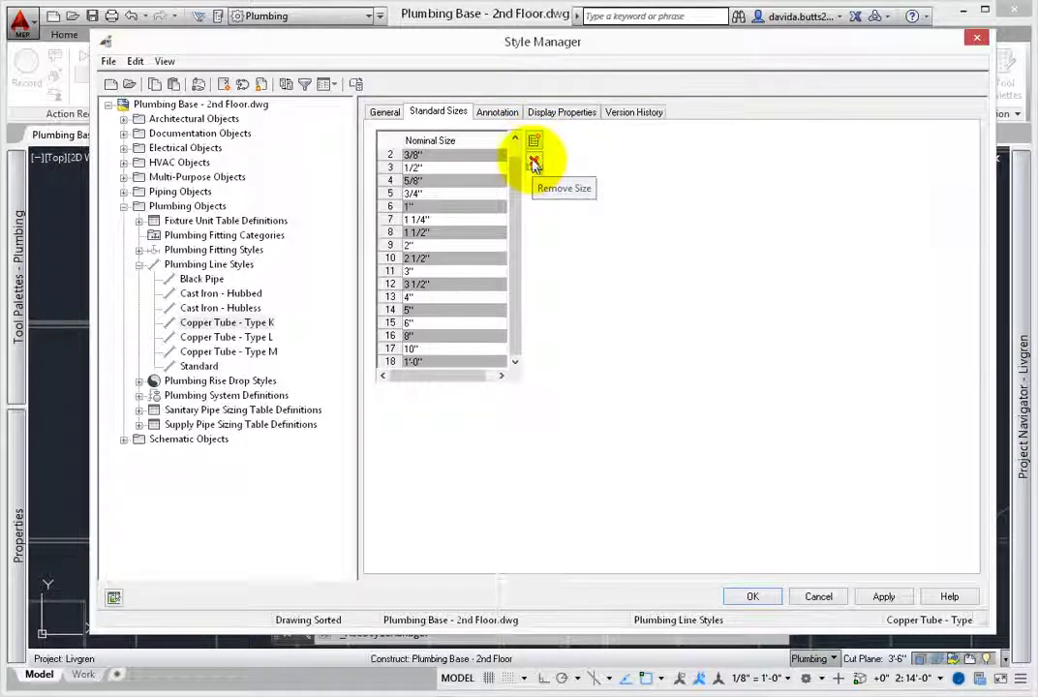
left_click(498, 113)
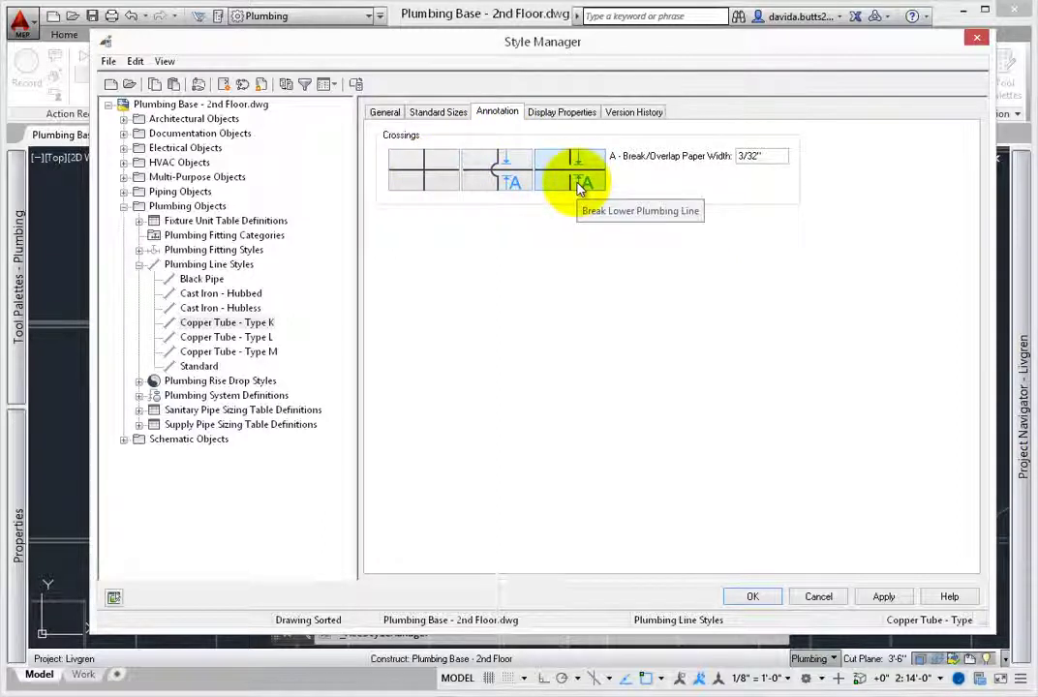
Inspect the General display representation's components, then close Style Manager with OK.
left_click(560, 113)
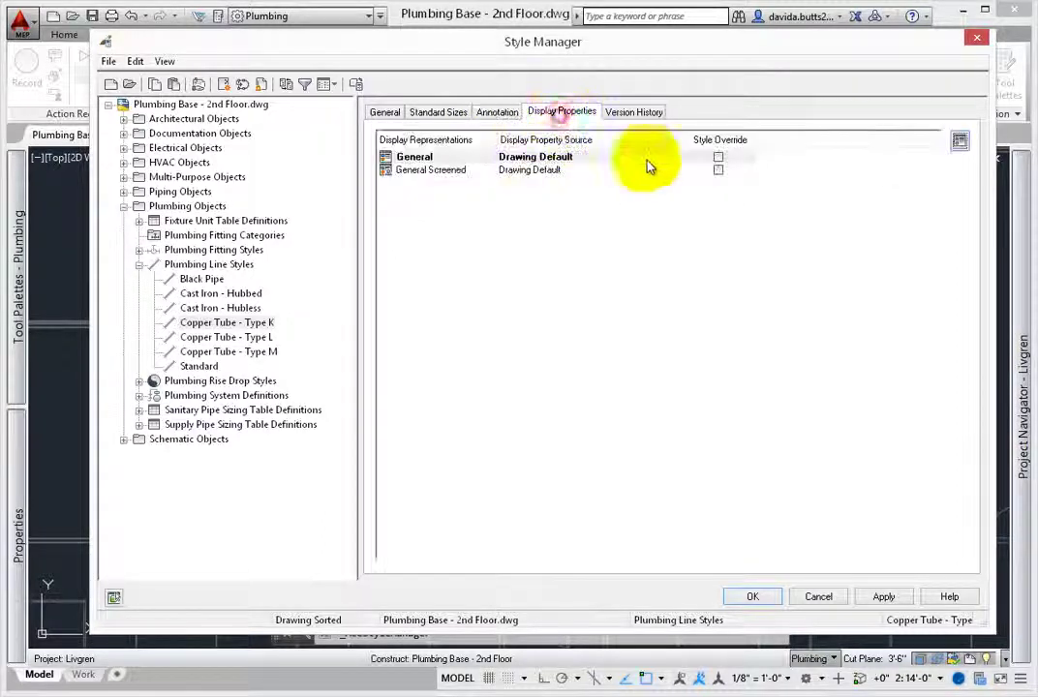
left_click(958, 141)
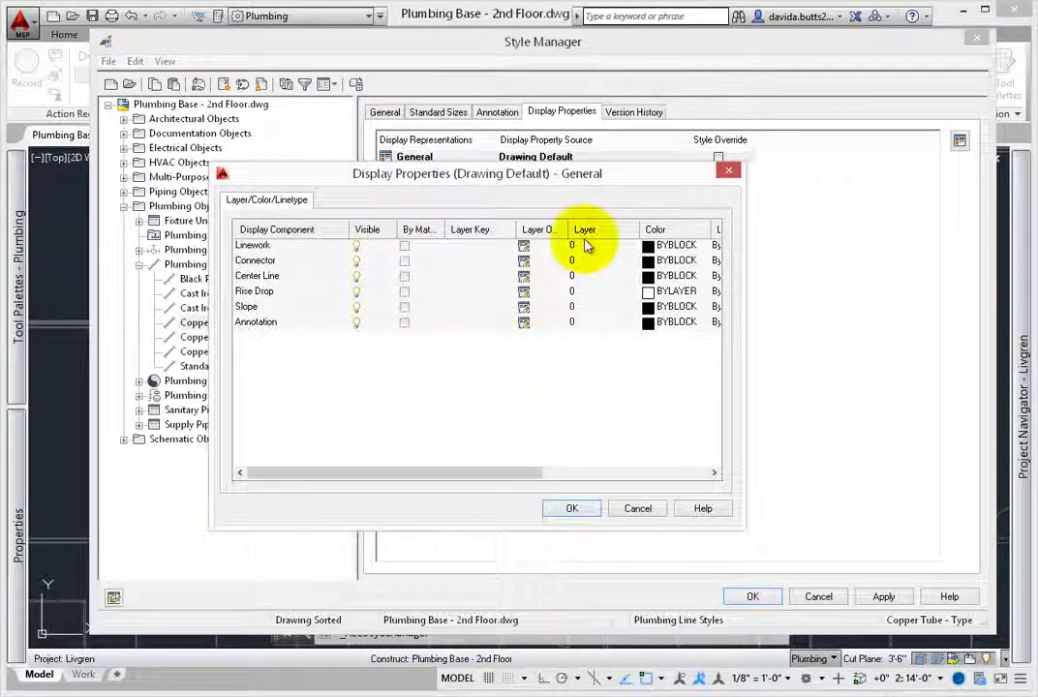
left_click(574, 513)
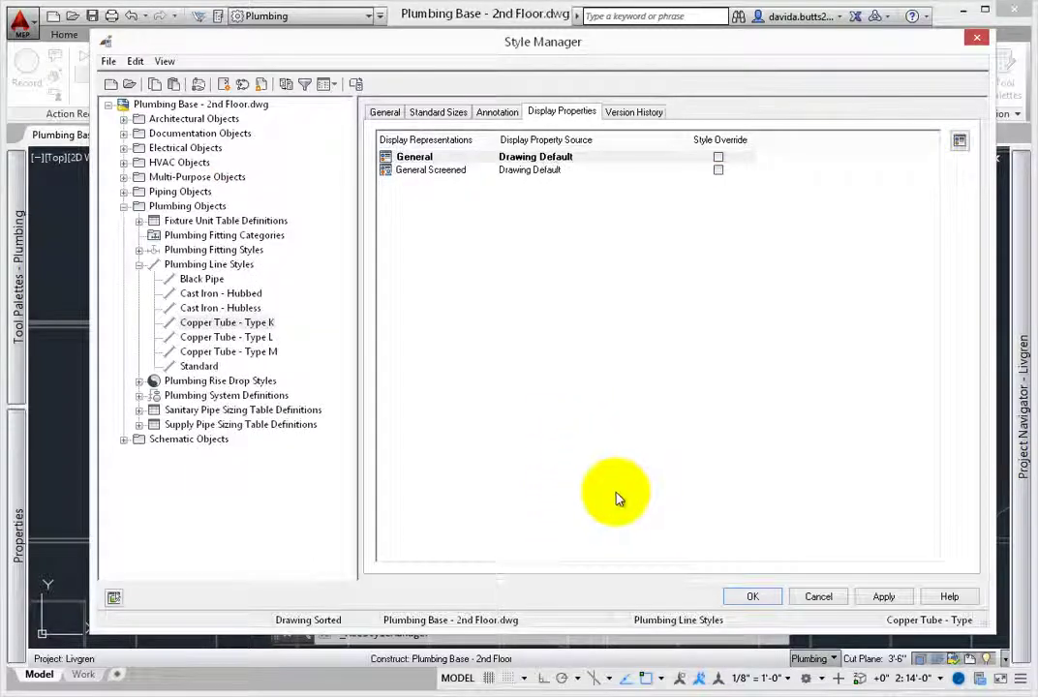
left_click(753, 597)
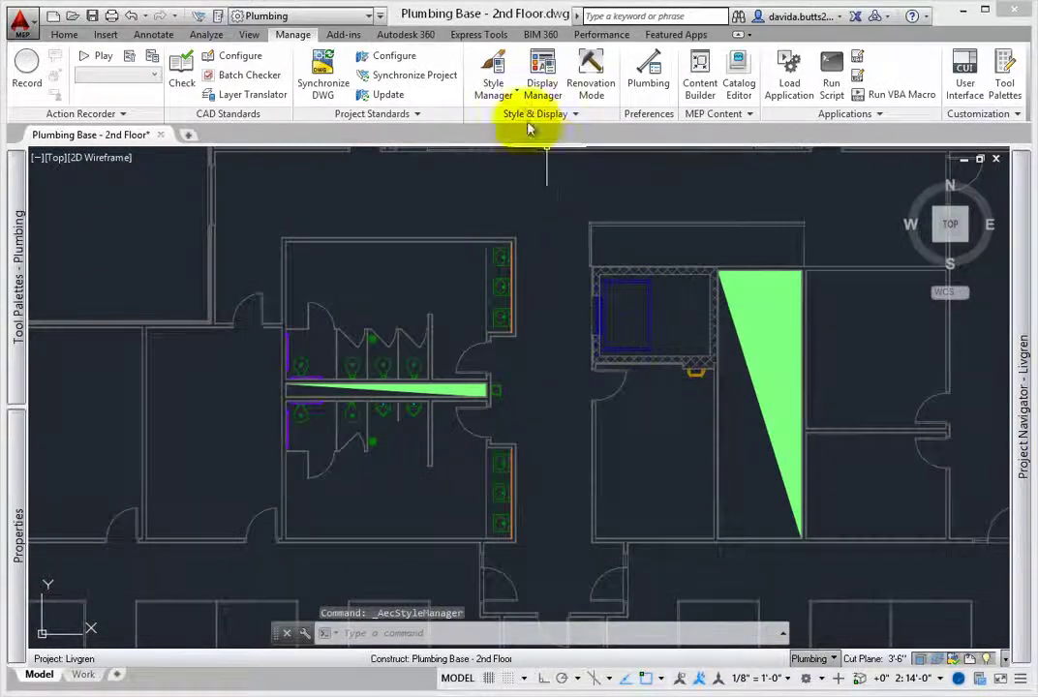
Switch Style Manager to Plumbing System Definitions and select Domestic Cold Water.
left_click(518, 100)
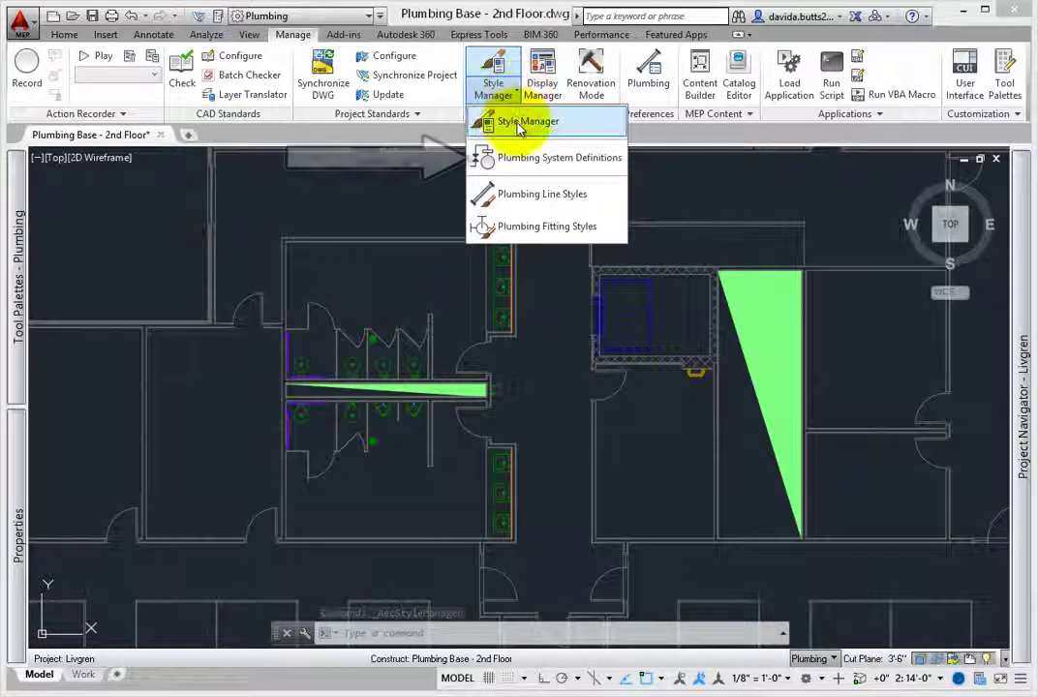
left_click(558, 160)
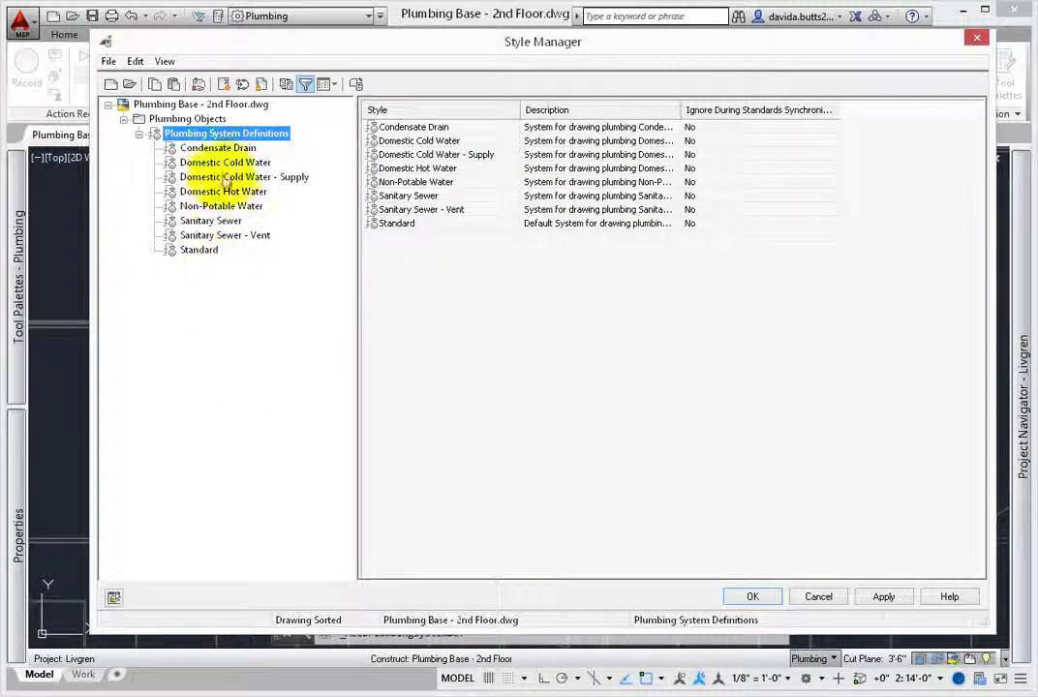
left_click(246, 163)
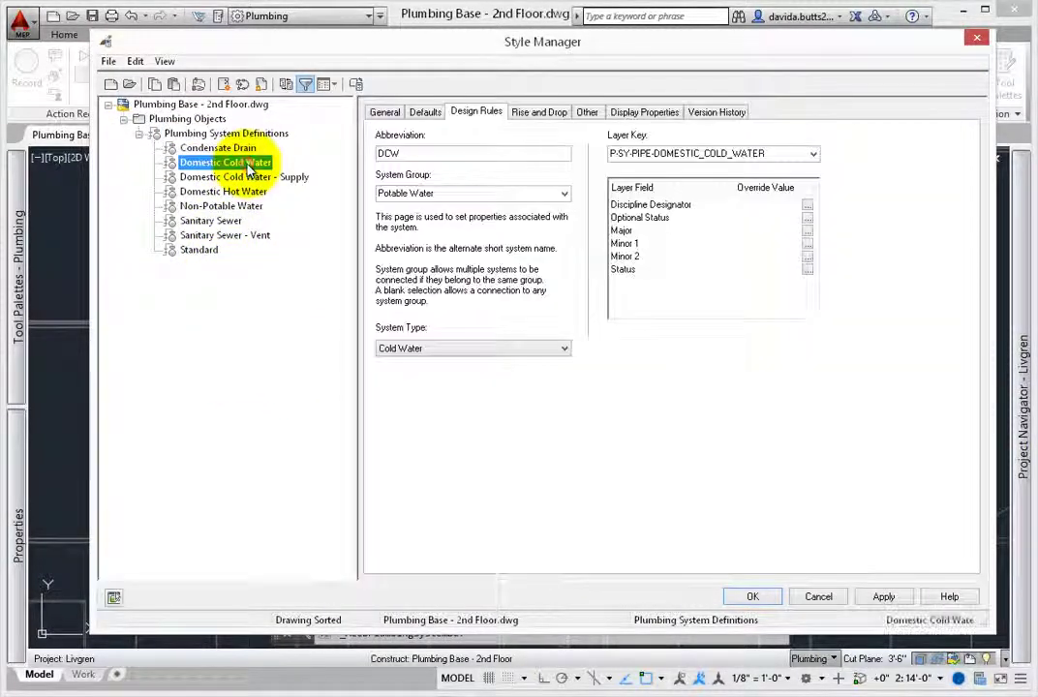
Review the default plan fittings: Standard Radiused elbow, Tee, Cross and Concentric Transition.
left_click(424, 113)
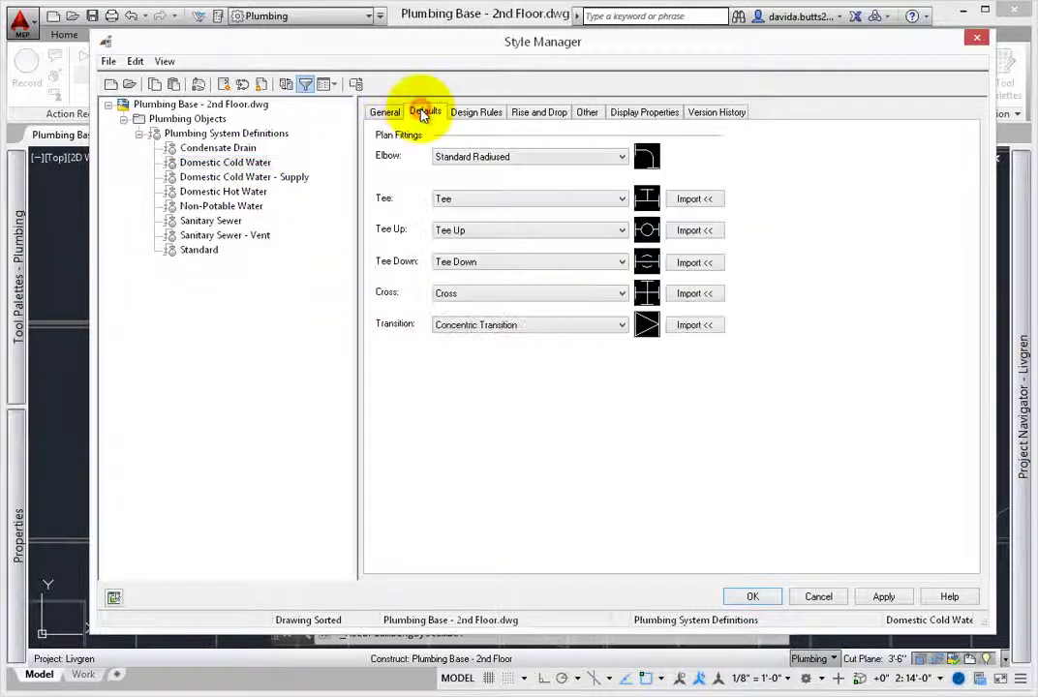
left_click(620, 158)
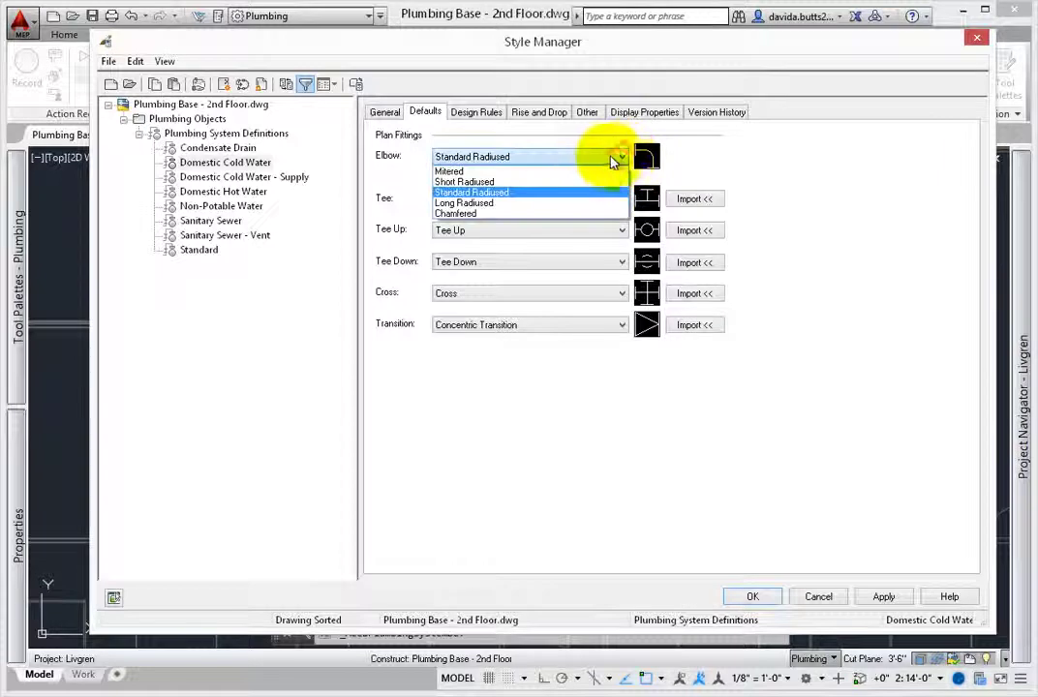
left_click(516, 193)
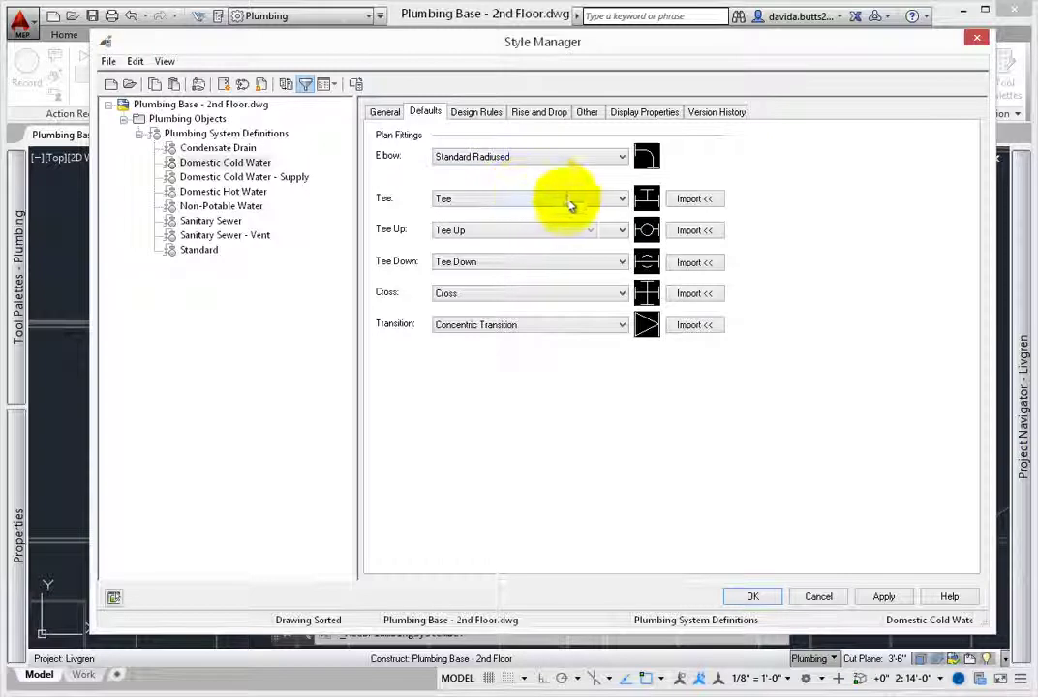
left_click(616, 200)
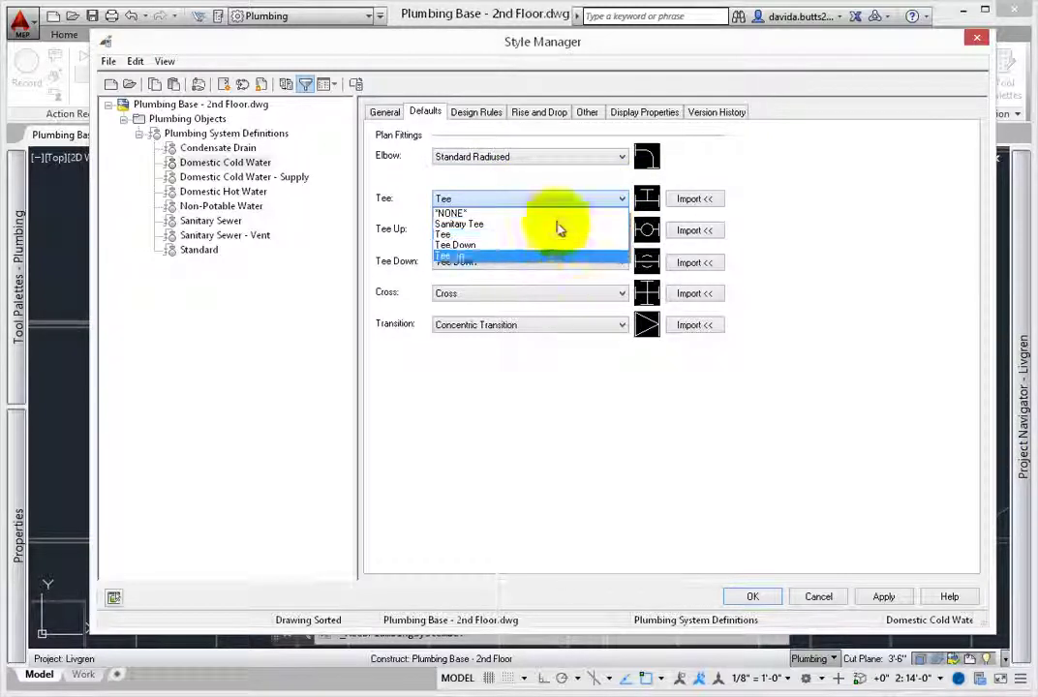
left_click(554, 235)
left_click(547, 296)
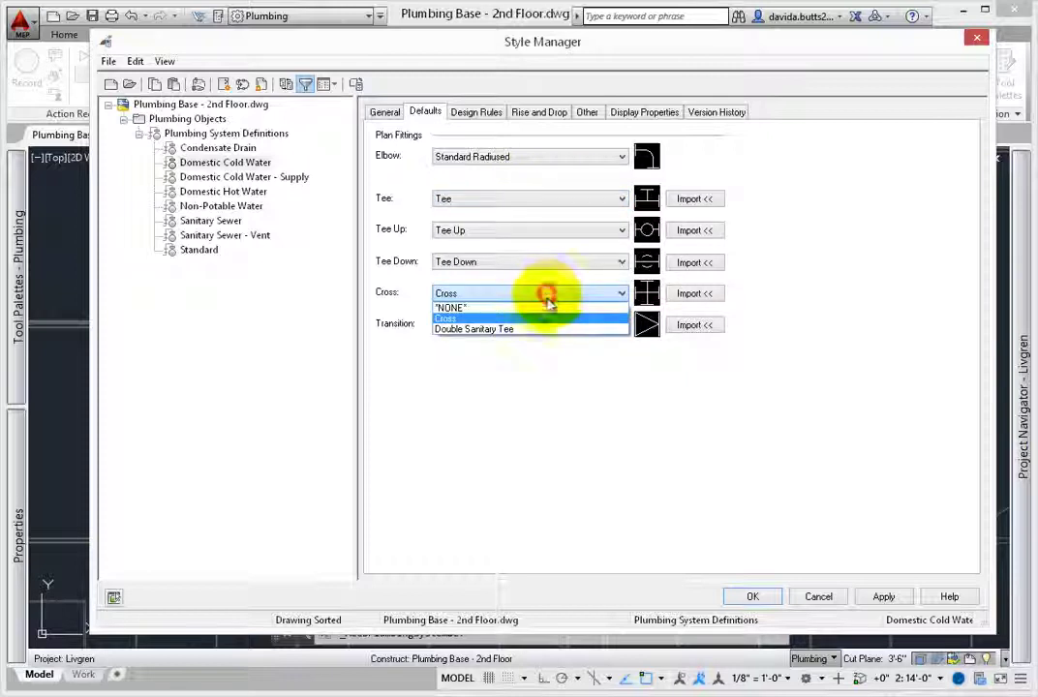
left_click(538, 297)
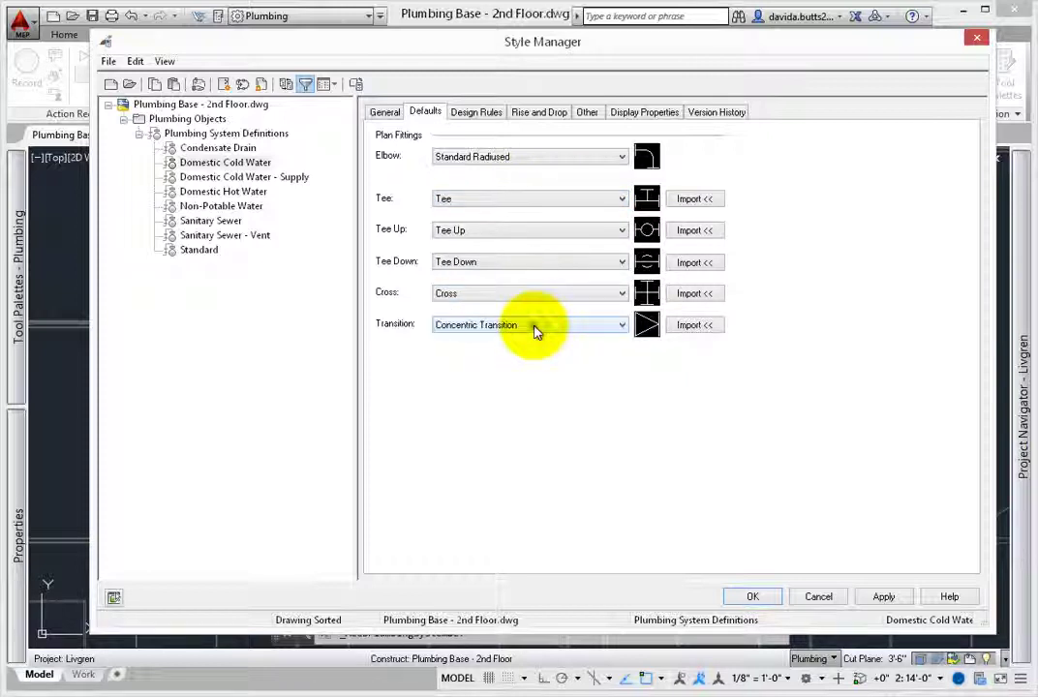
left_click(533, 326)
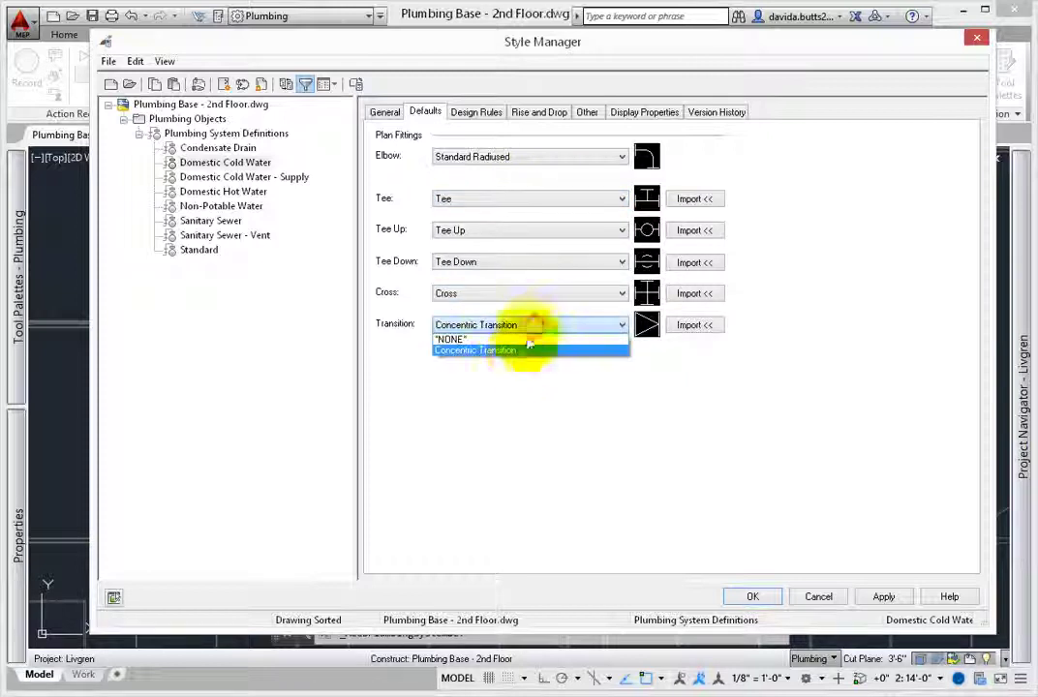
left_click(689, 200)
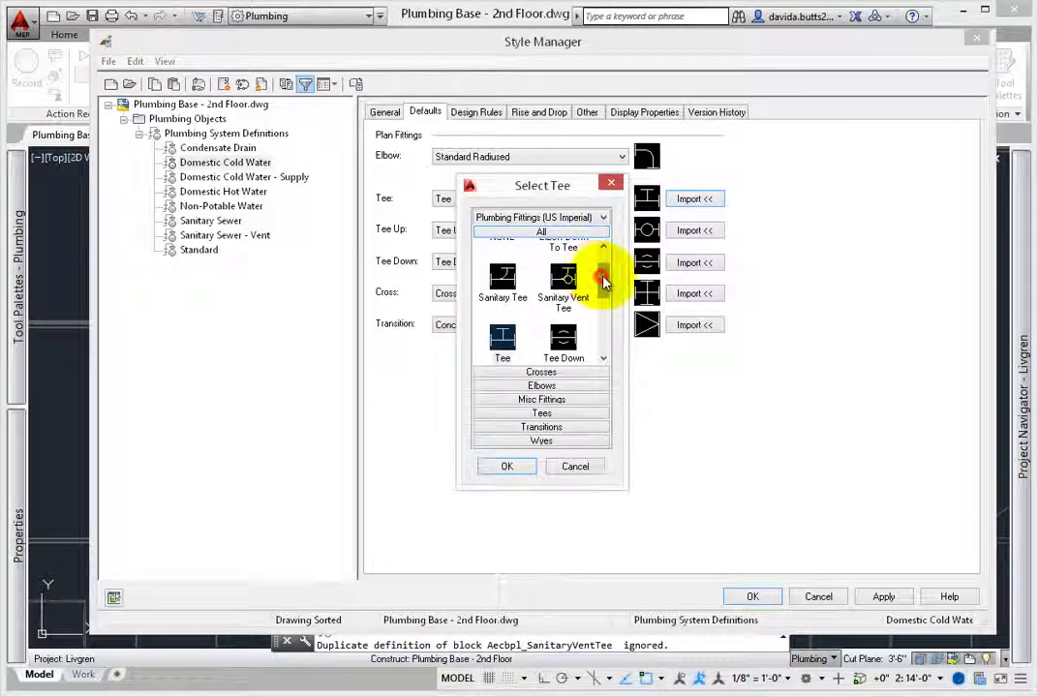
Filter the fitting list to tees and set Sanitary Tee as the default tee.
left_click_drag(603, 280, 602, 338)
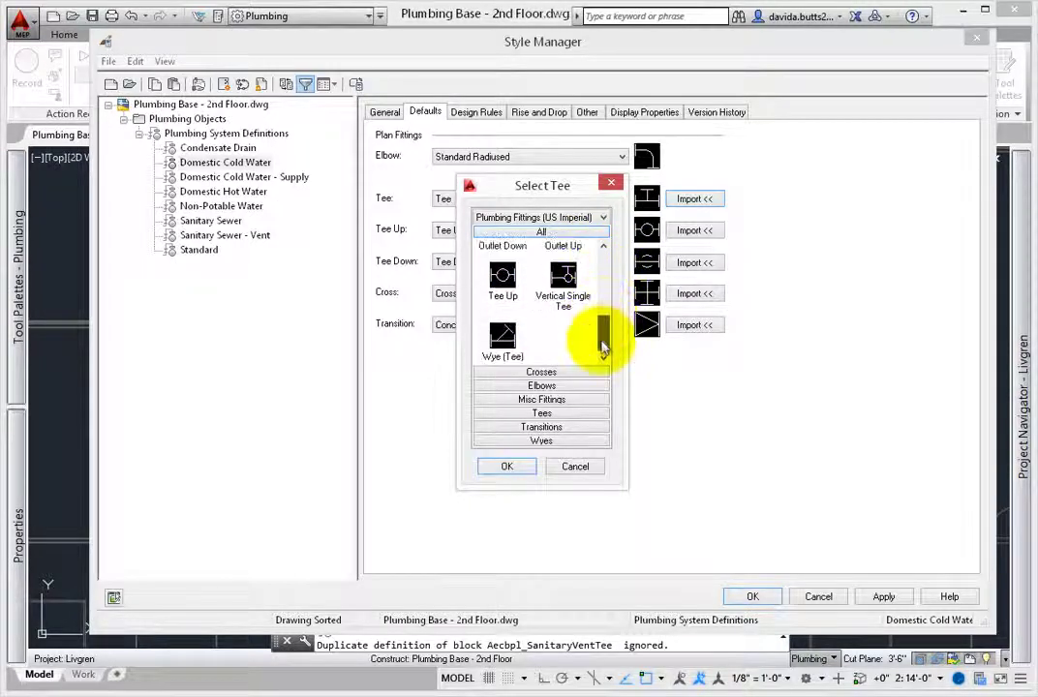
left_click(542, 413)
left_click_drag(602, 324, 608, 394)
left_click(506, 469)
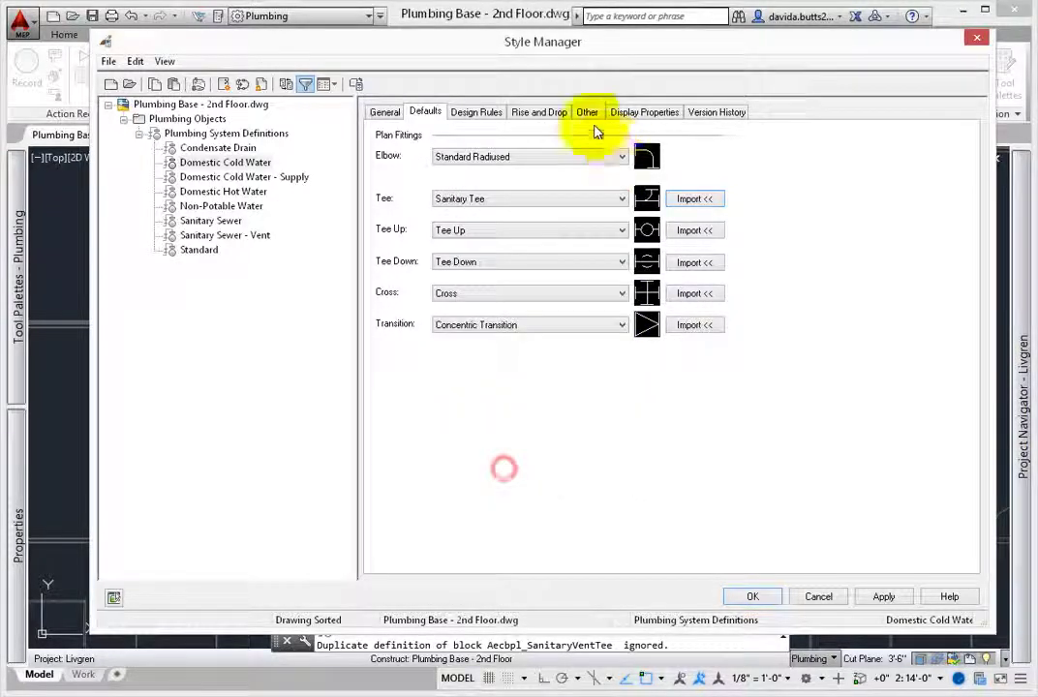
On the Design Rules tab, confirm the Potable Water system group and Cold Water system type.
left_click(481, 112)
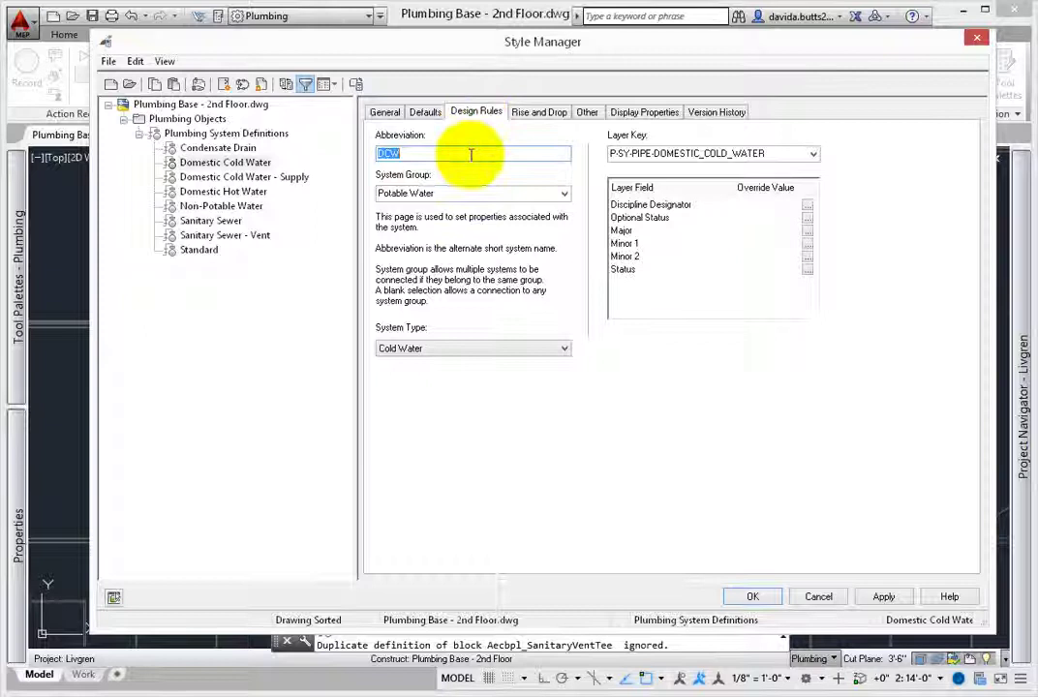
left_click(486, 193)
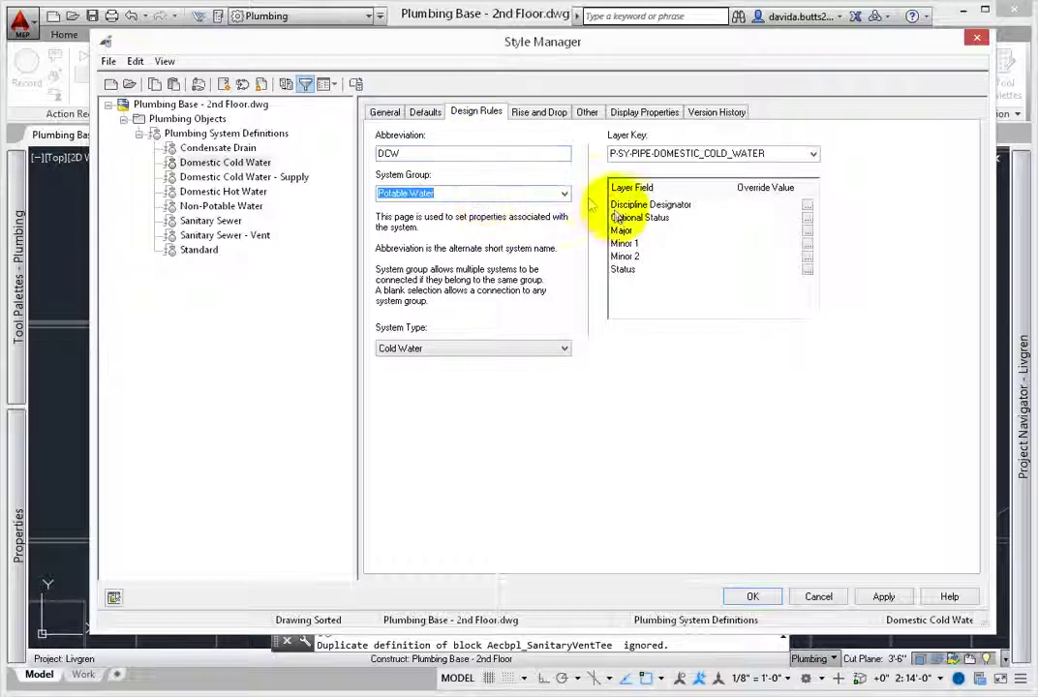
left_click(563, 194)
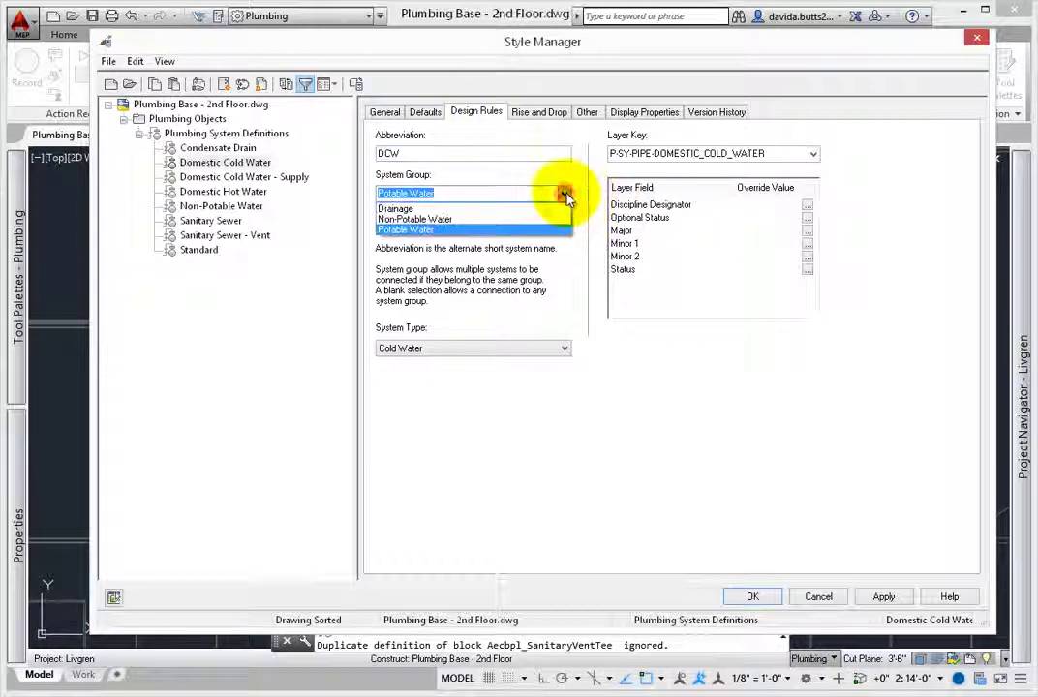
left_click(467, 231)
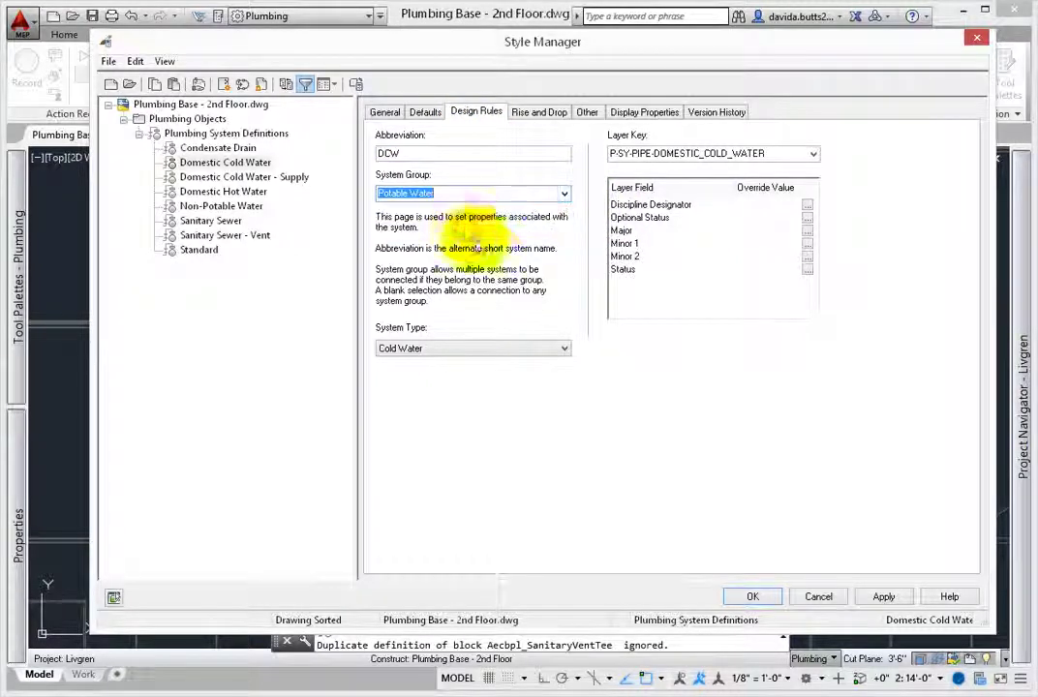
left_click(564, 353)
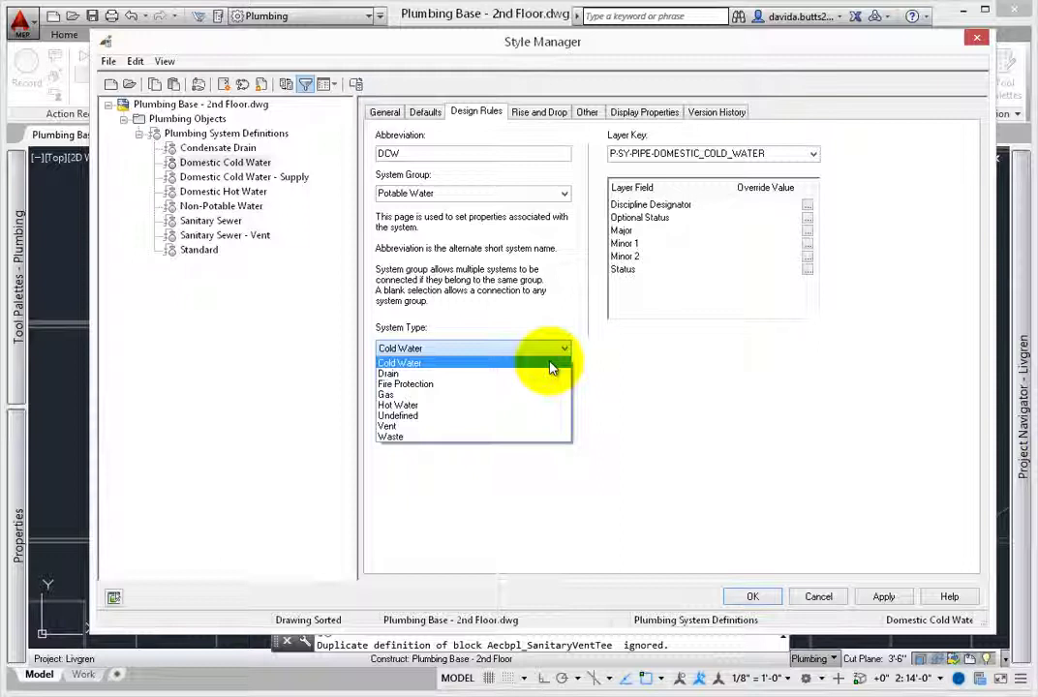
left_click(549, 366)
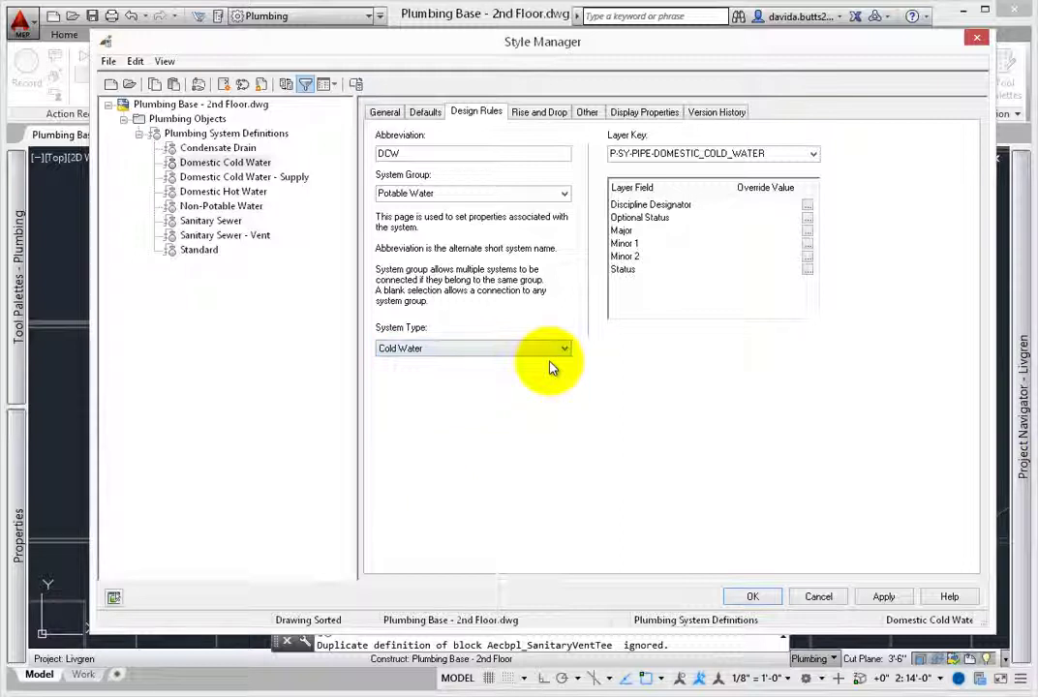
Browse the layer keys, keeping P-SY-PIPE-DOMESTIC_COLD_WATER unchanged.
left_click(813, 156)
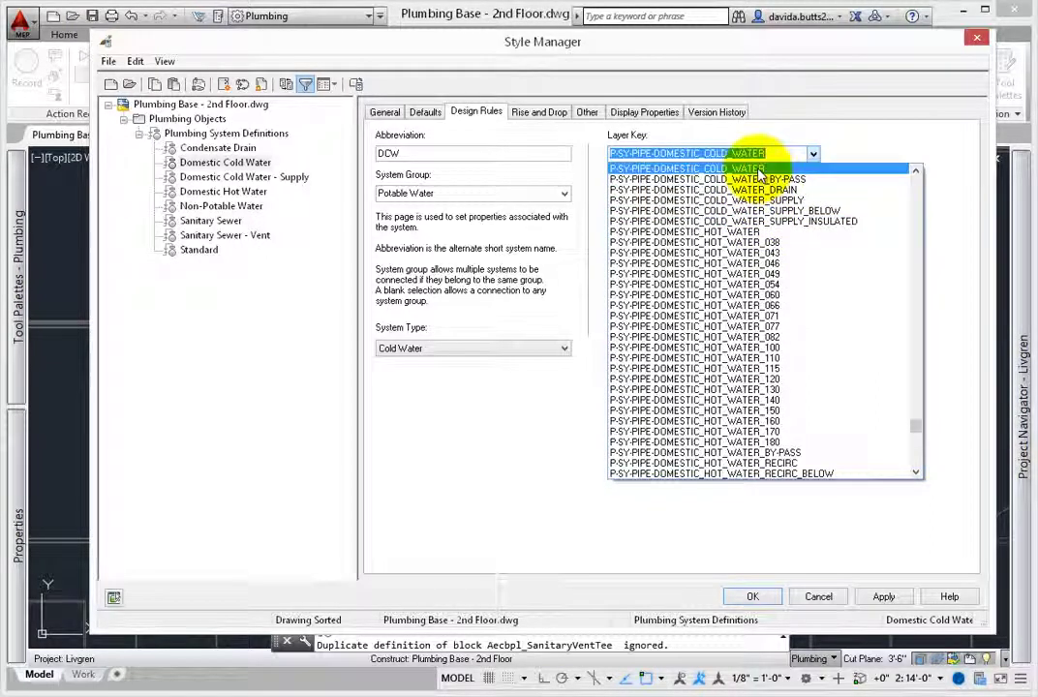
left_click(761, 170)
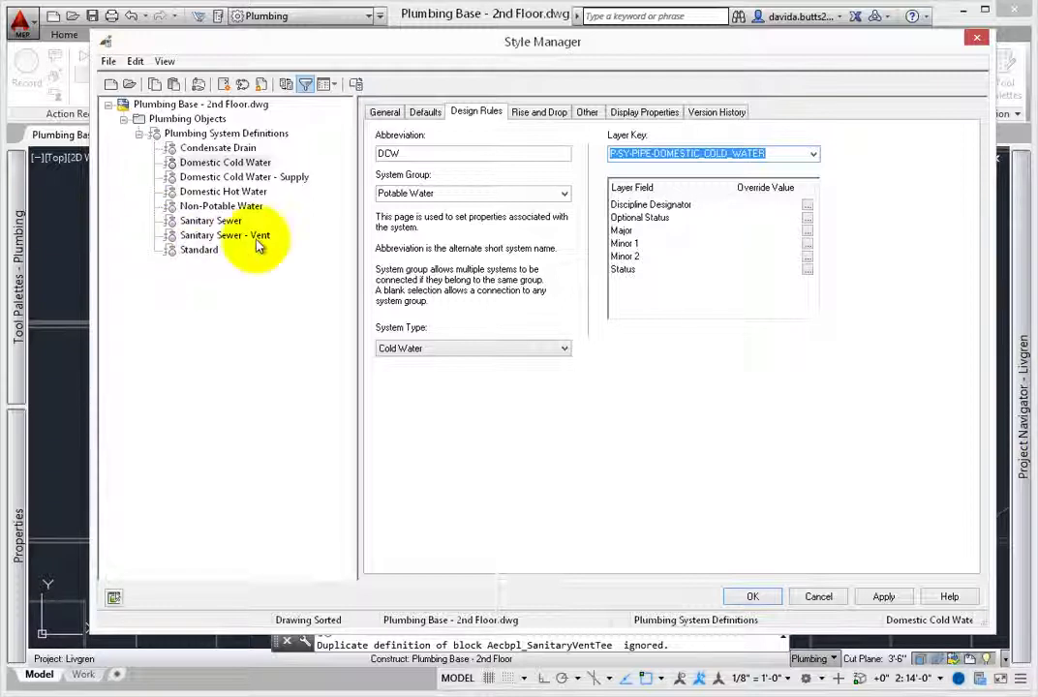
left_click(813, 153)
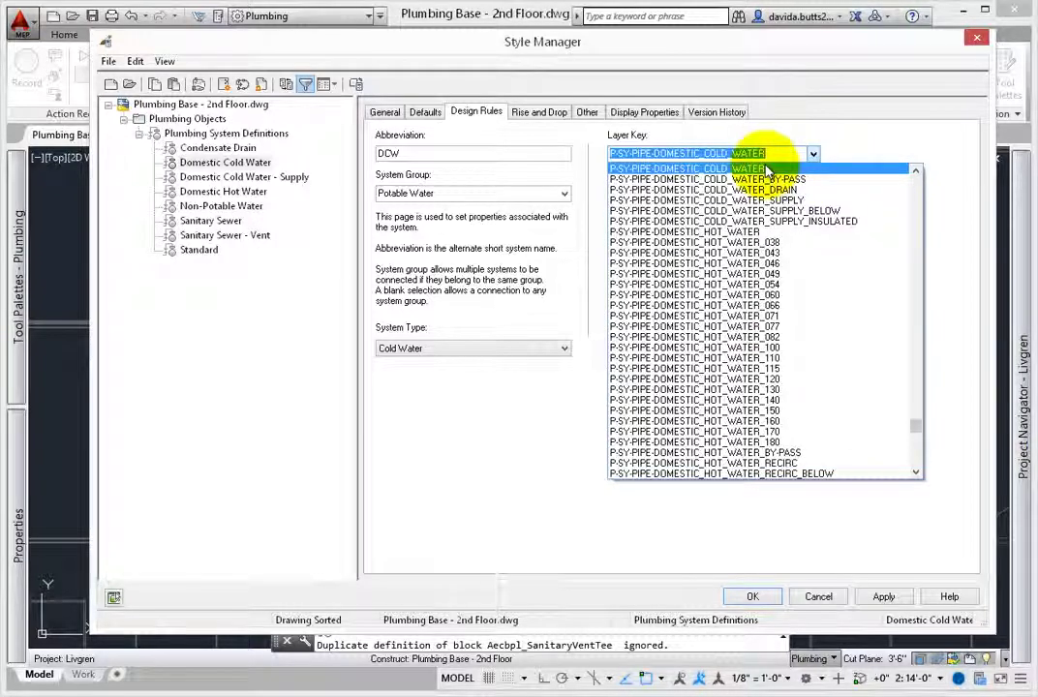
left_click_drag(922, 427, 918, 411)
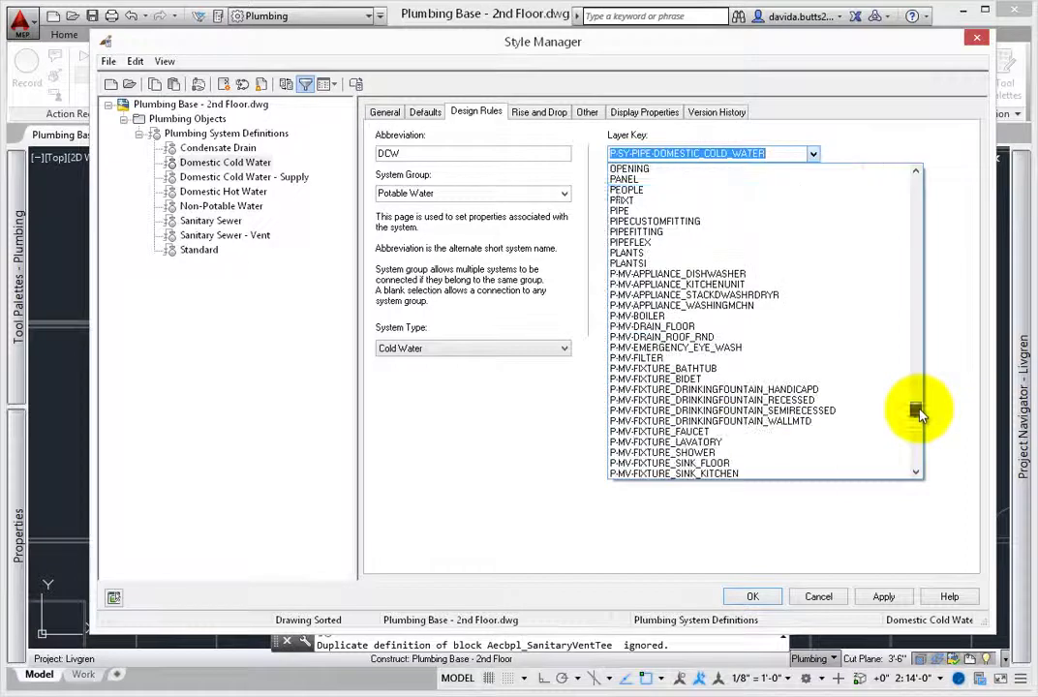
left_click(792, 157)
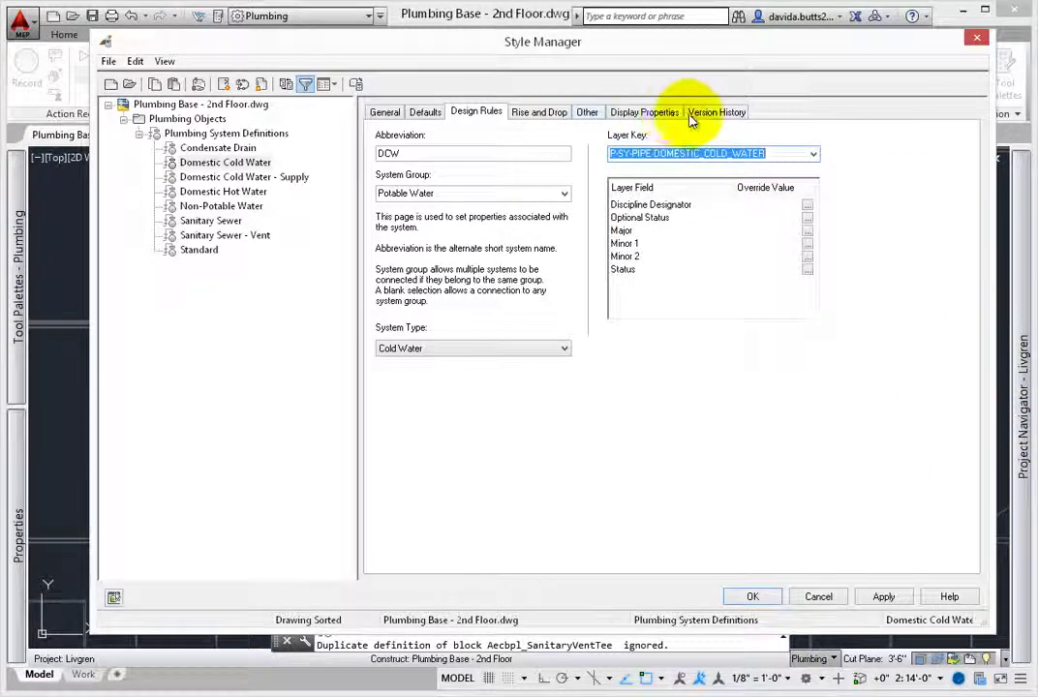
Inspect the Domestic Cold Water General display components, then accept the edits with OK.
left_click(651, 114)
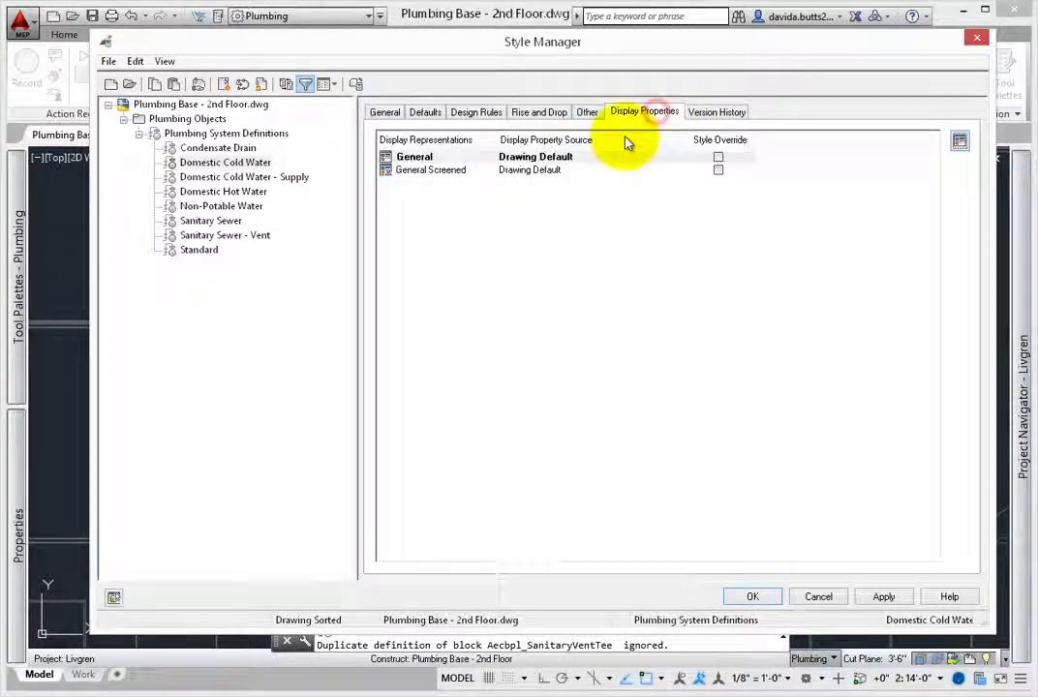
left_click(960, 143)
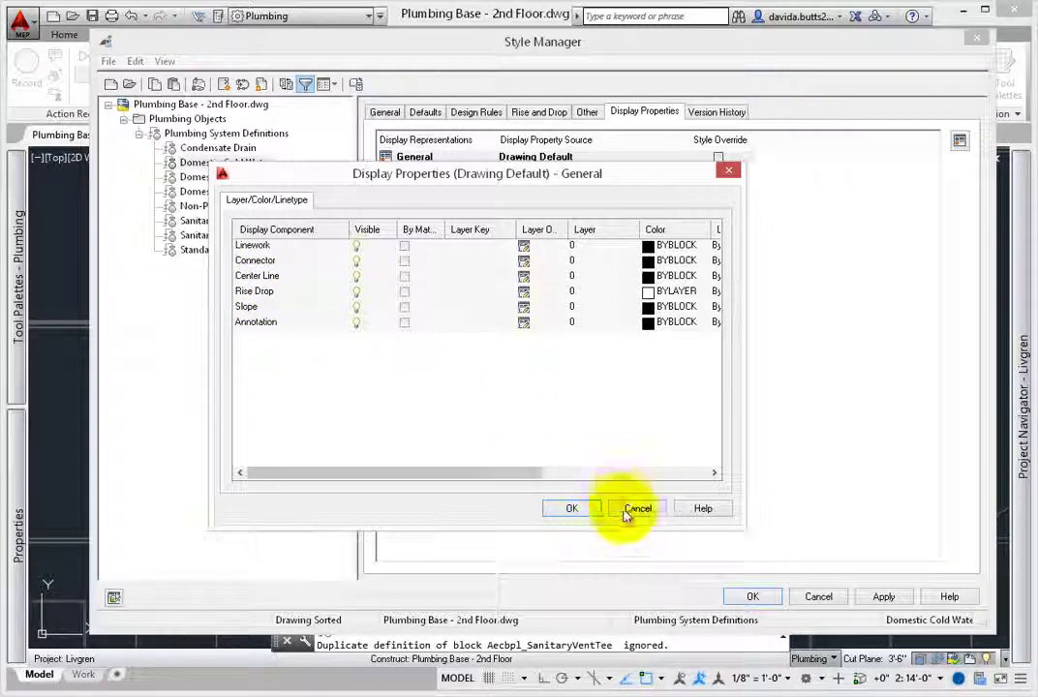
left_click(587, 516)
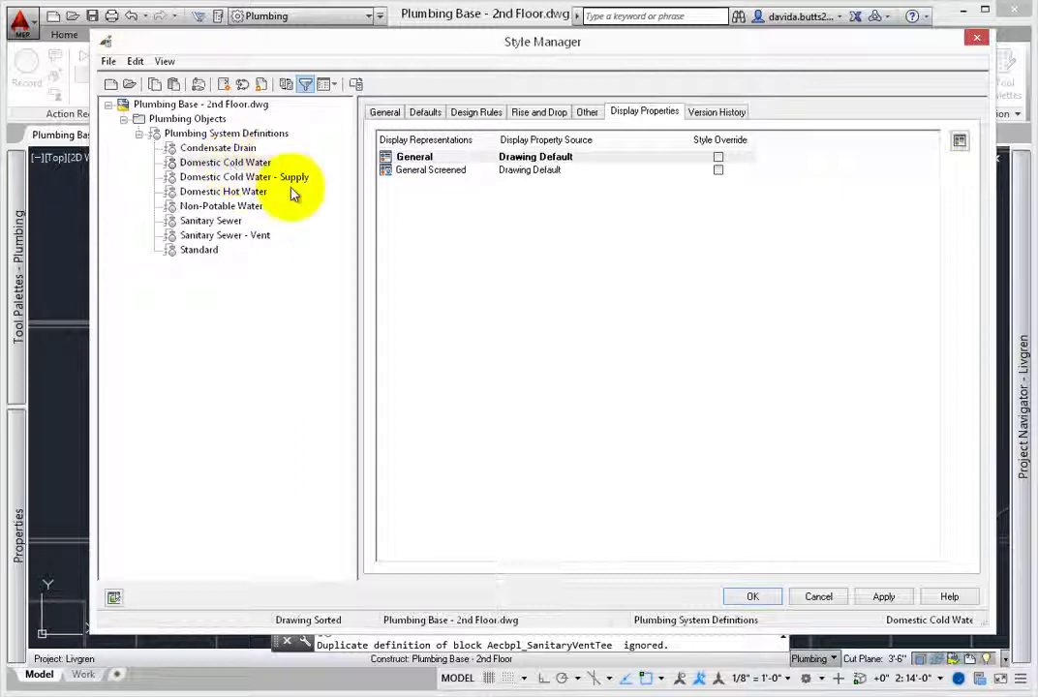
left_click(756, 598)
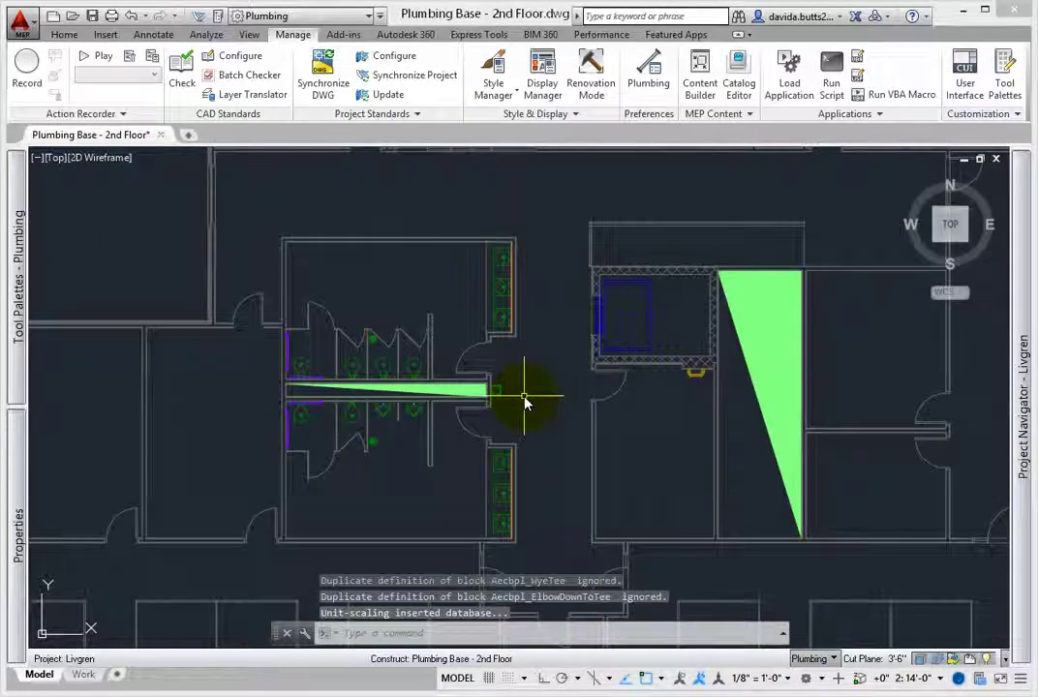
Enter the OP command to bring up the Options dialog at MEP Display Control.
left_click(452, 633)
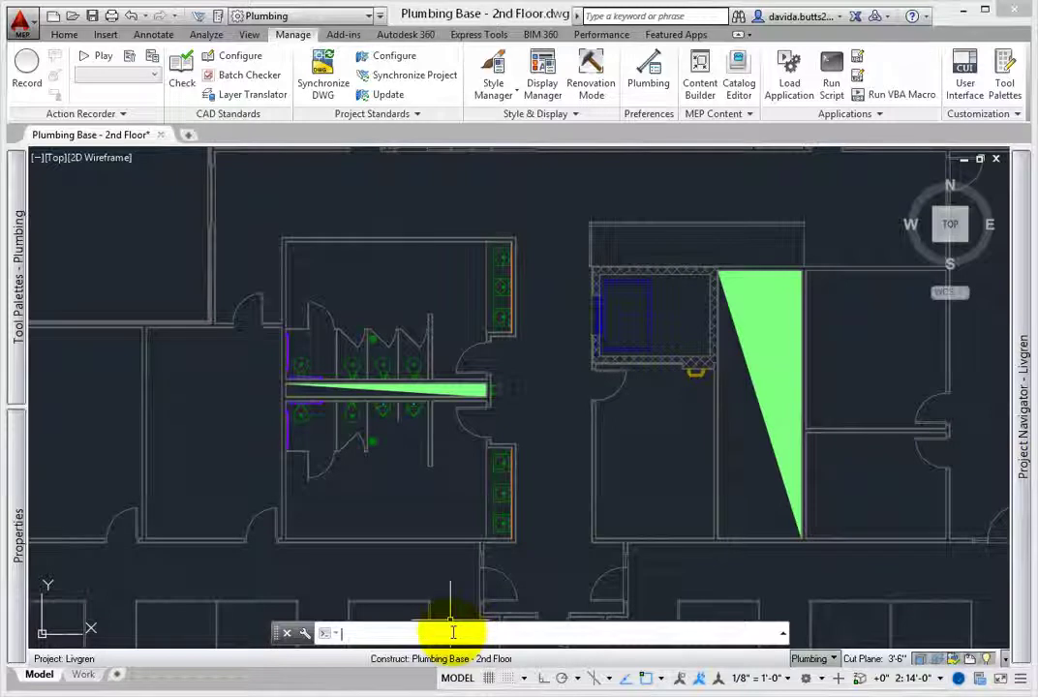
type("op")
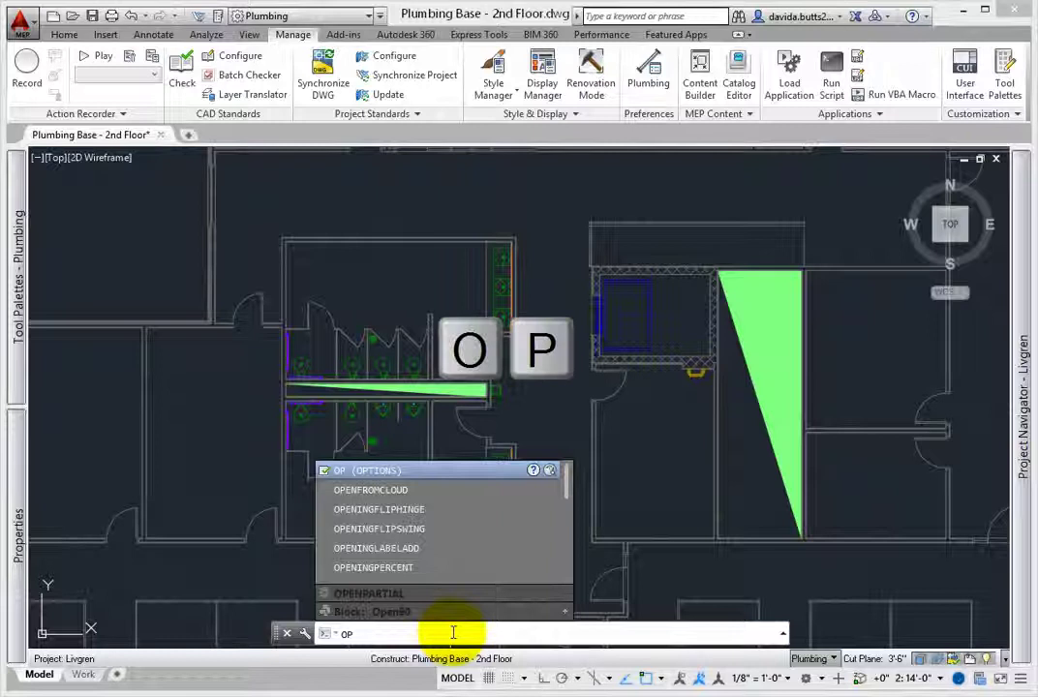
key("Return")
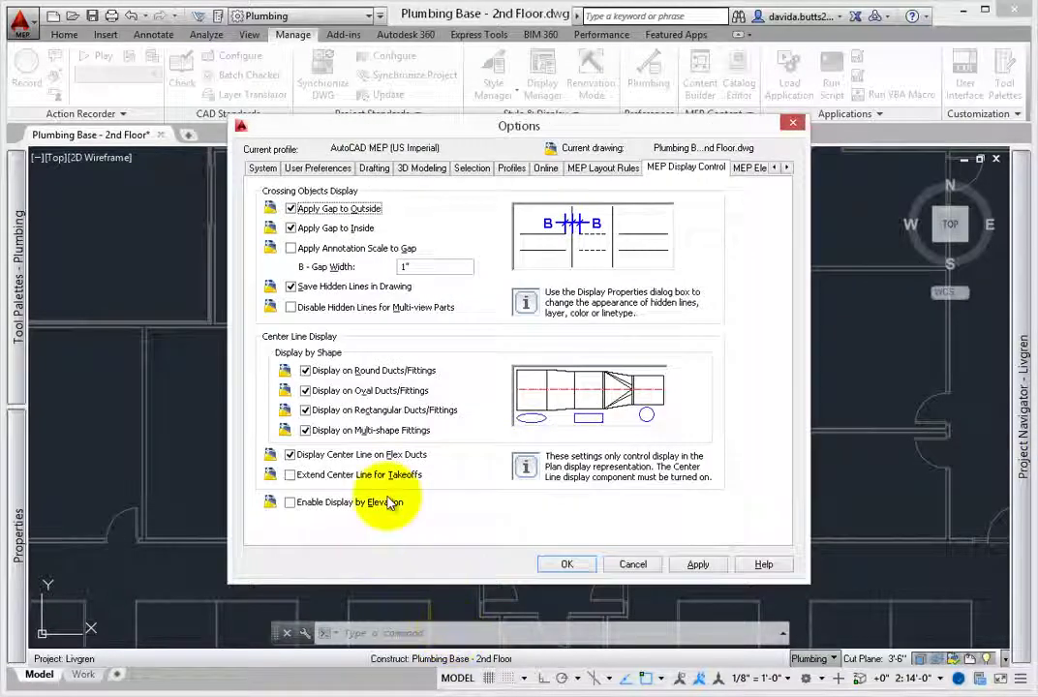
Review the MEP Layout Rules and MEP Catalogs settings, then close Options with OK.
left_click(786, 167)
left_click(786, 168)
left_click(491, 171)
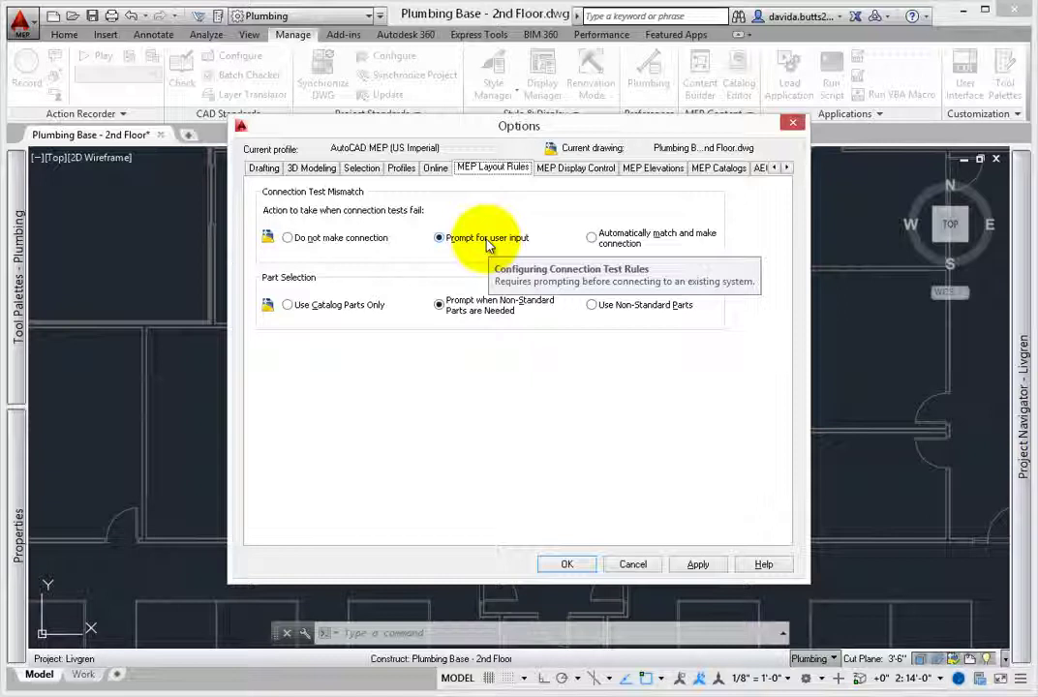
left_click(719, 170)
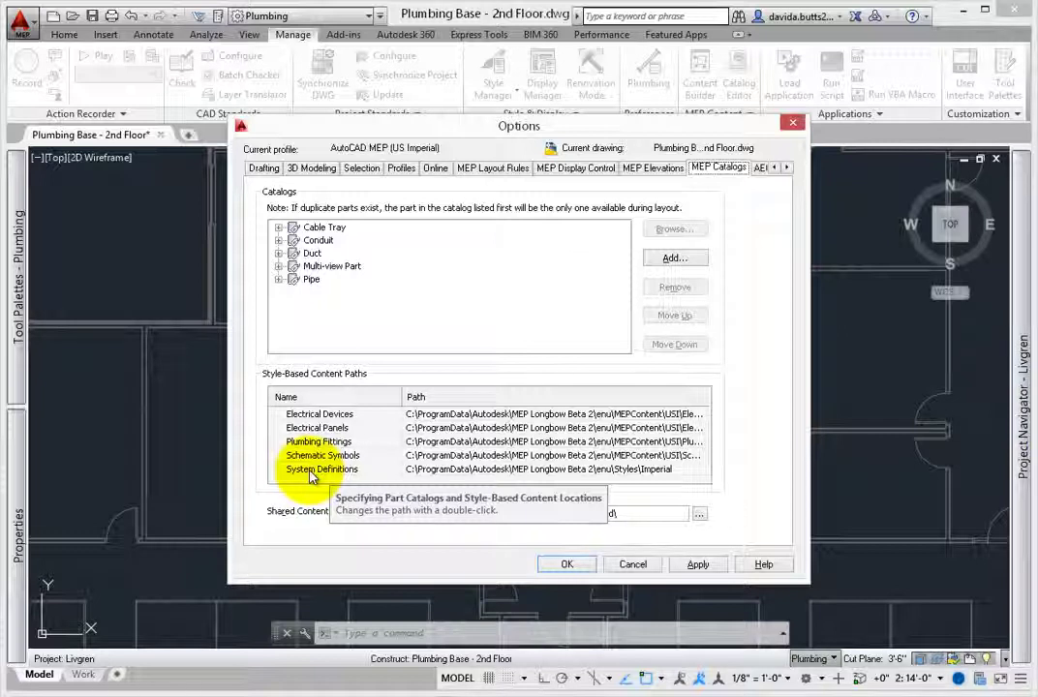
left_click(570, 565)
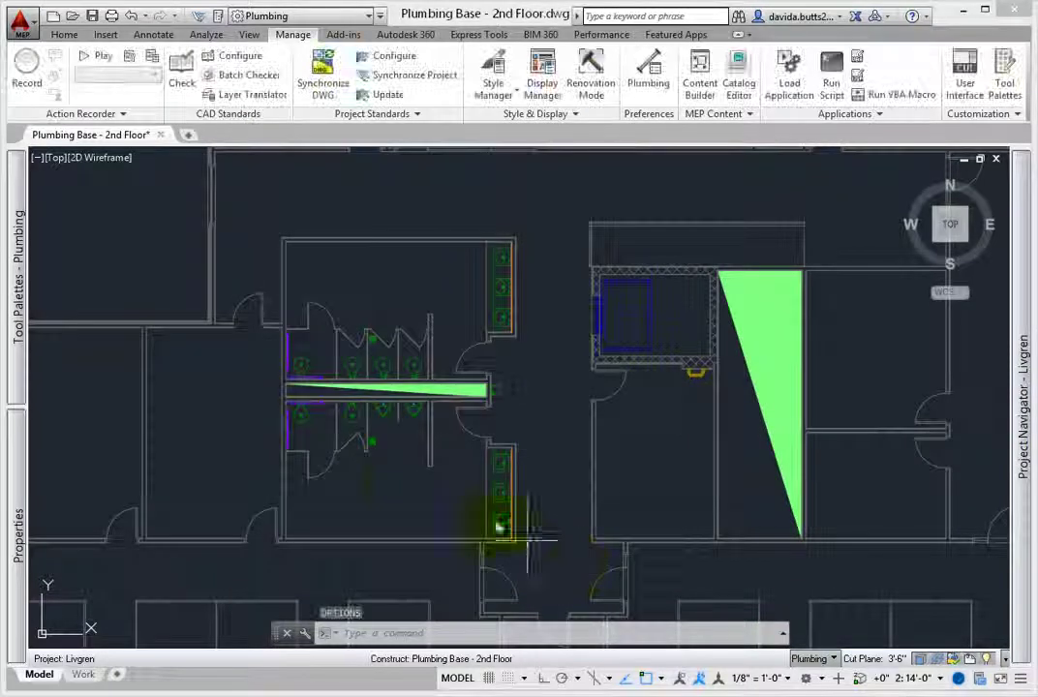